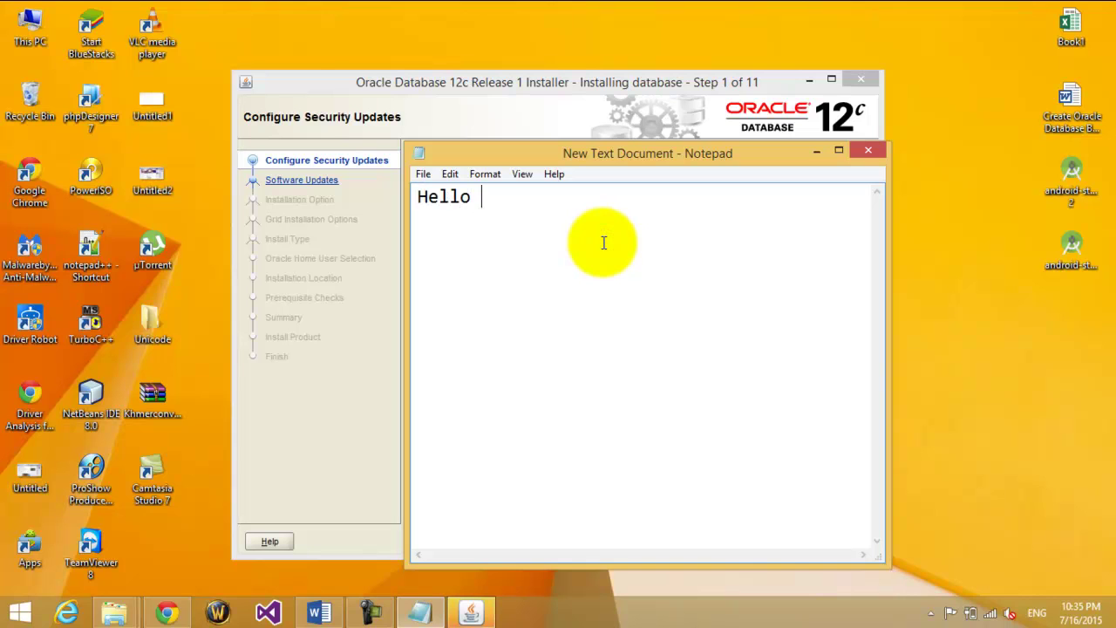
Complete the note's opening line so it reads "Hello To day i show about".
type("dd")
key("BackSpace")
type("ay i show ")
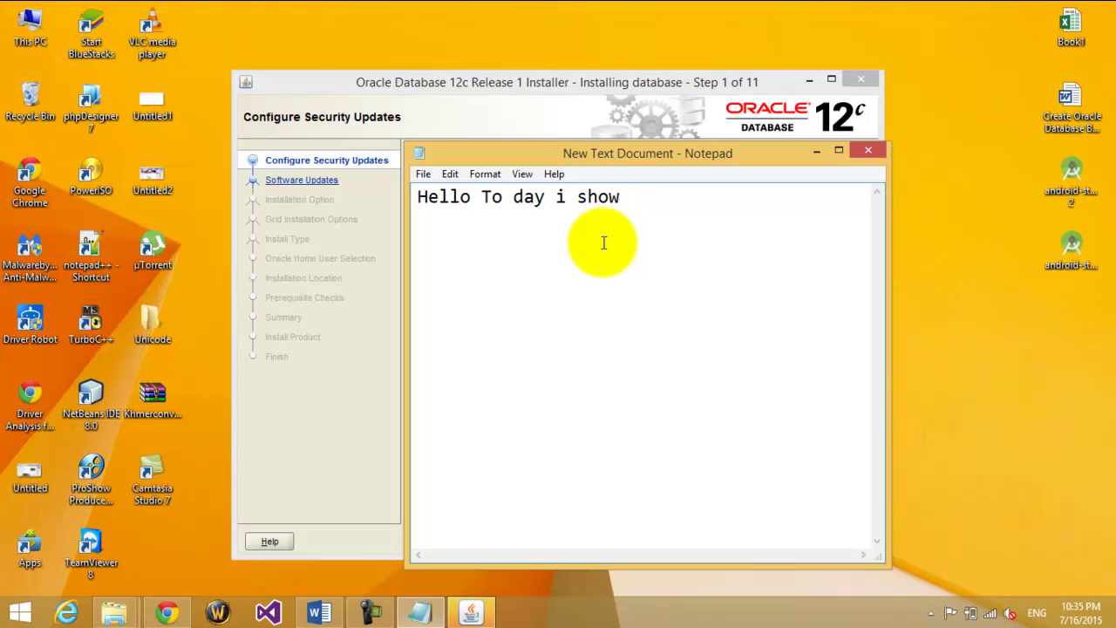
type("about")
key("BackSpace")
Add the line "How to Setup Oracle on window 8.1" below the greeting, separated by a blank line.
key("Return")
type("Ho")
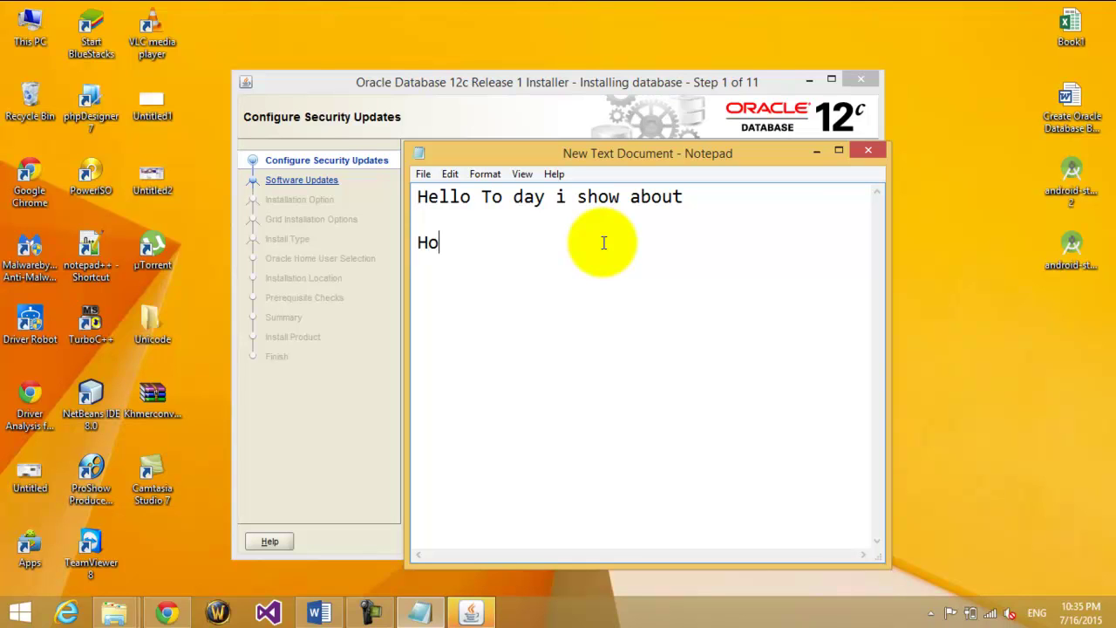
type("w to Set")
key("BackSpace")
type("up ")
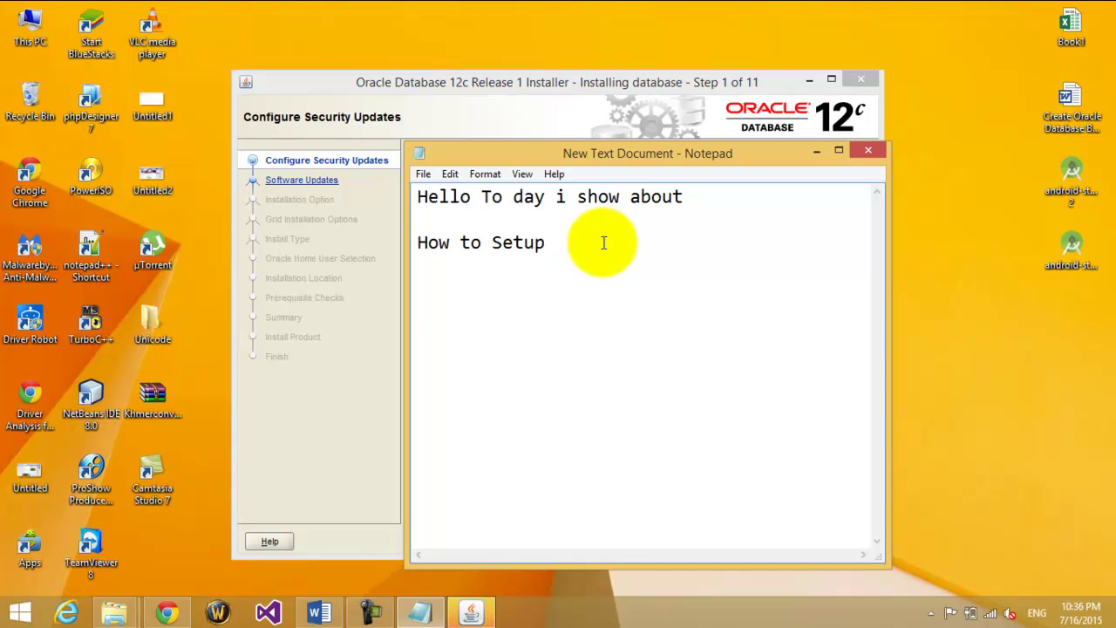
type("Oracle on wim")
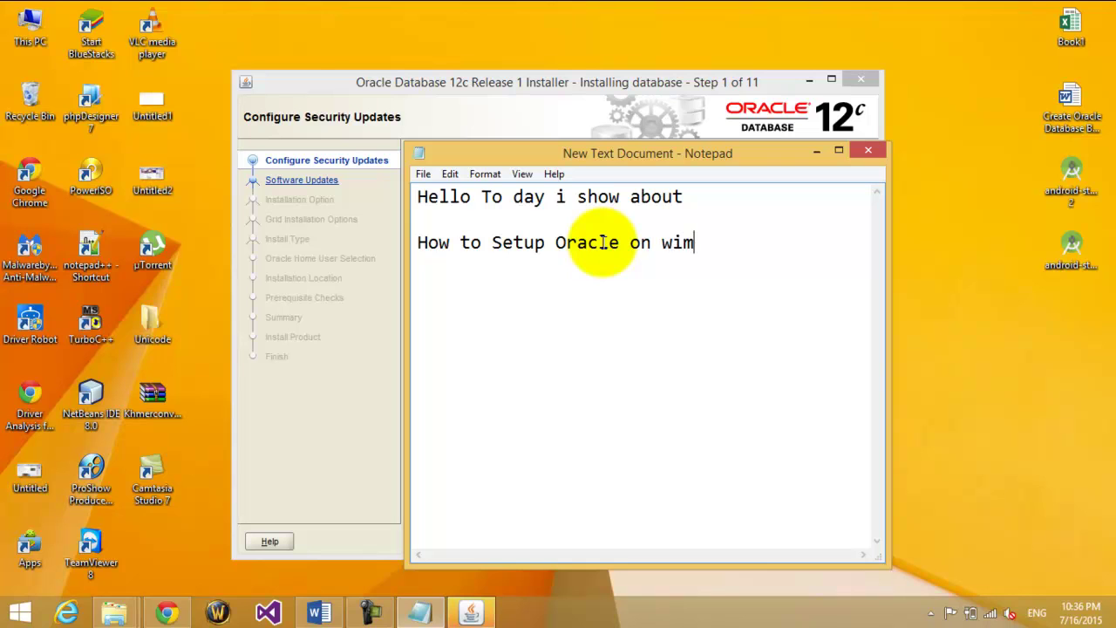
key("BackSpace")
type("ndow 8.1")
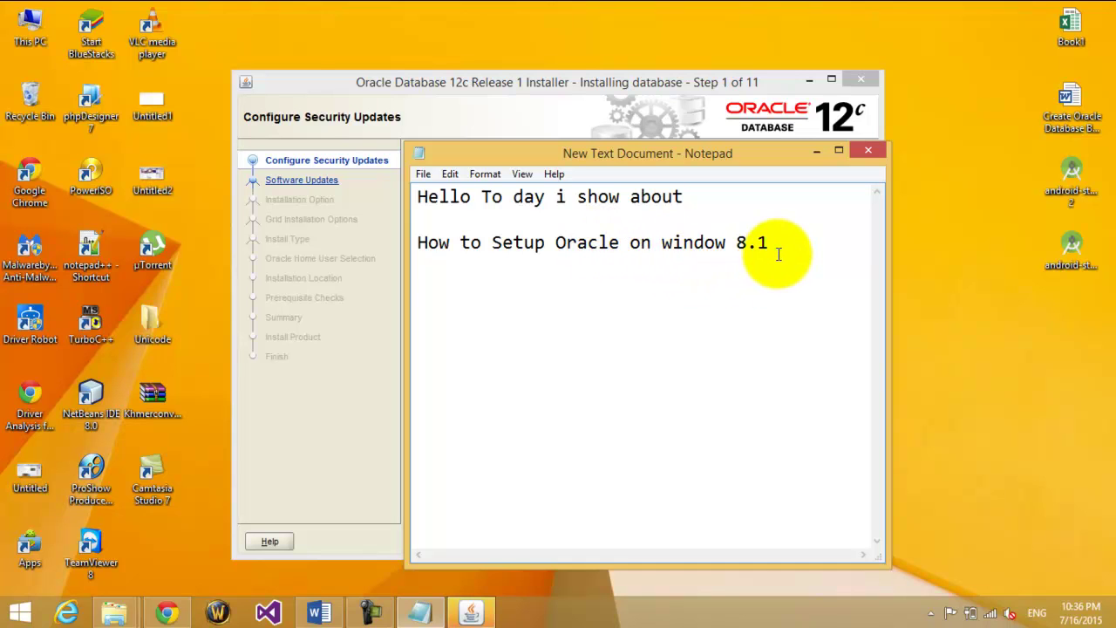
type("lest")
key("BackSpace")
type("`t")
key("BackSpace")
key("BackSpace")
key("BackSpace")
key("BackSpace")
key("BackSpace")
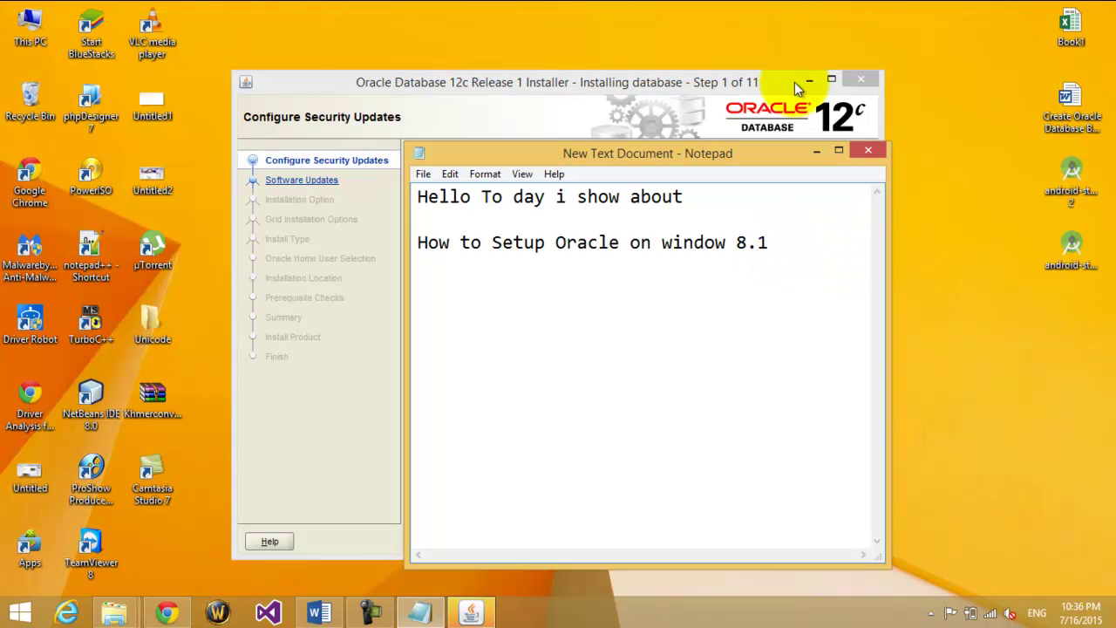
Bring the Oracle installer forward and move the installer and note windows apart so both are readable.
left_click(712, 108)
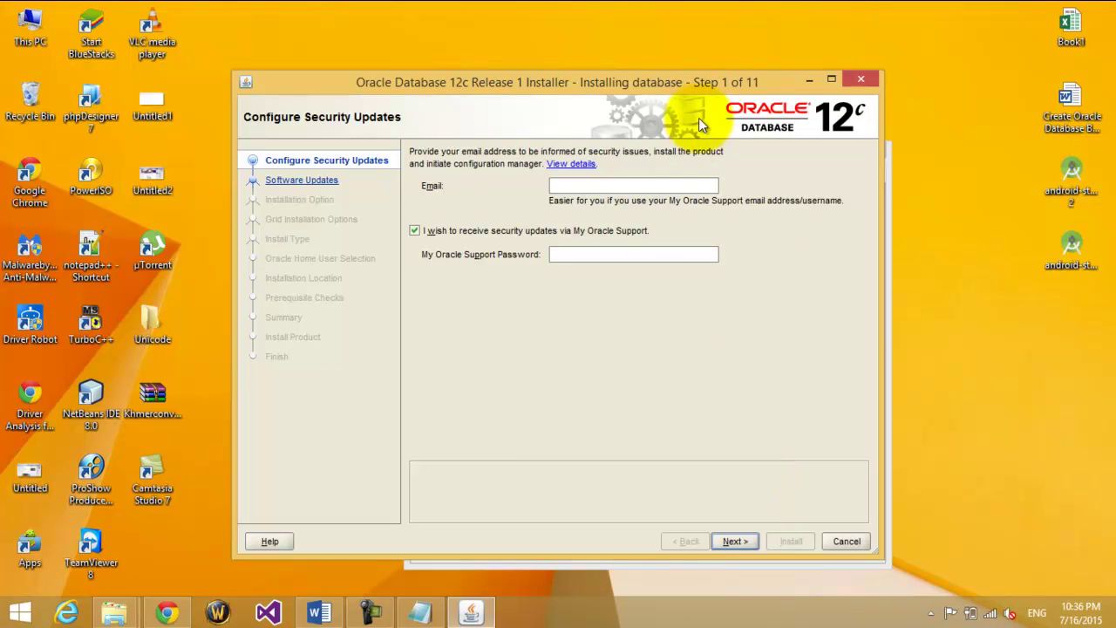
left_click_drag(705, 87, 554, 97)
left_click(774, 152)
left_click_drag(782, 155, 984, 171)
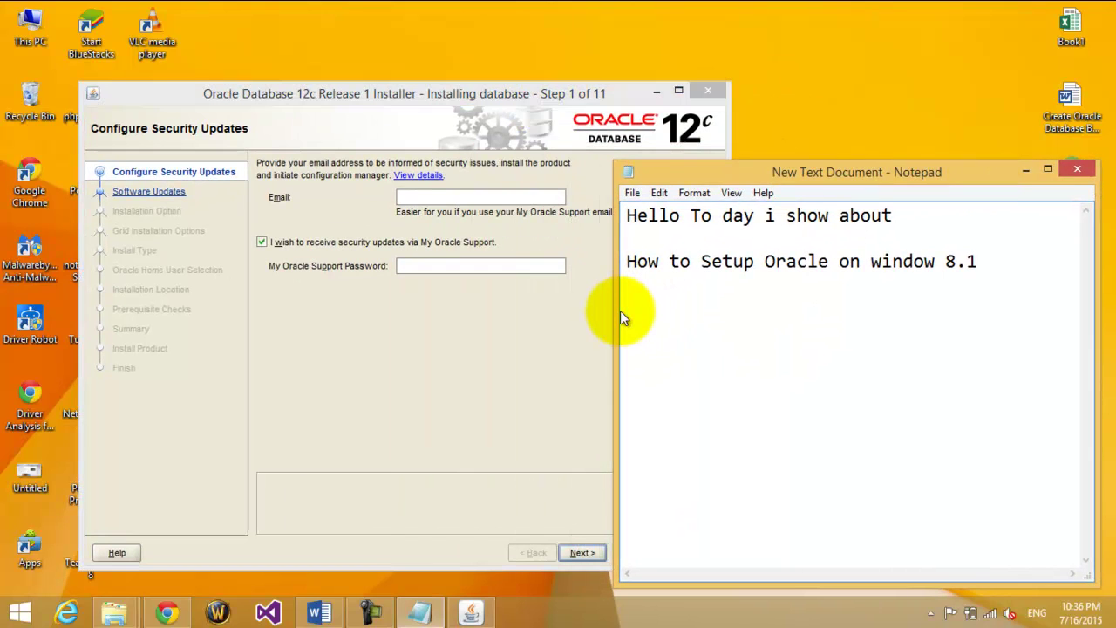
type("This")
key("BackSpace")
key("BackSpace")
key("BackSpace")
key("BackSpace")
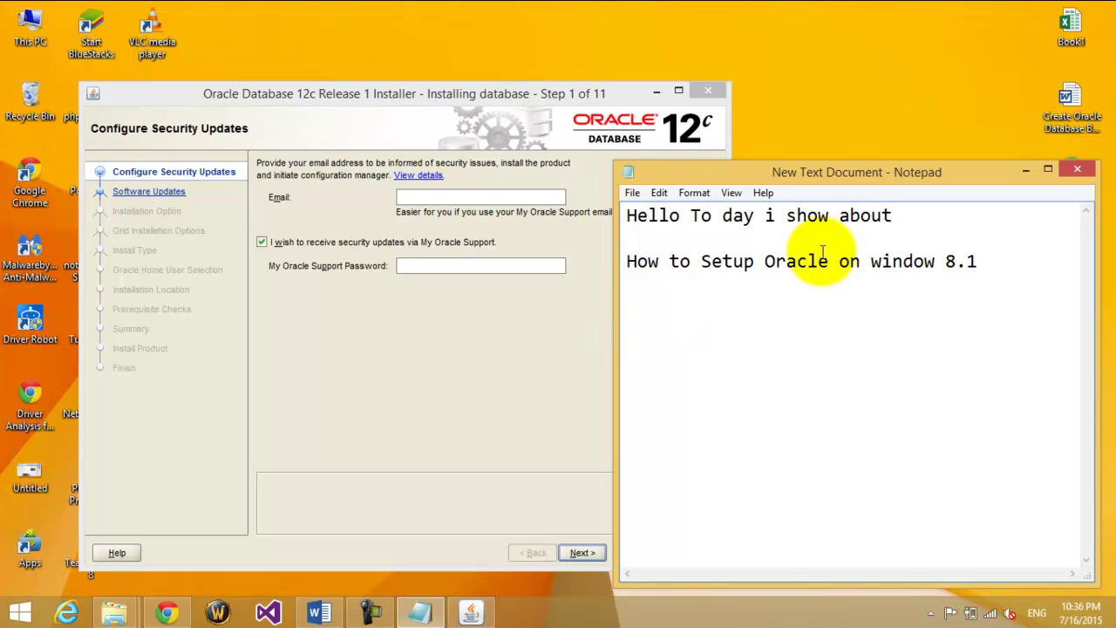
Minimize the note and pass the installer's security updates page without an email address, agreeing to remain uninformed of security issues.
left_click(1027, 170)
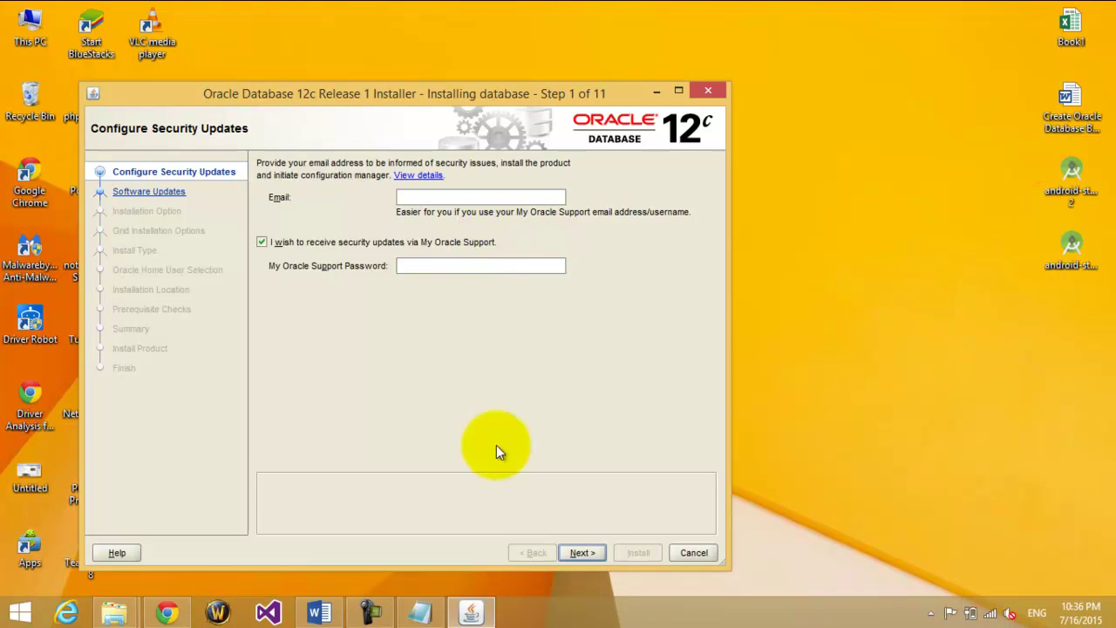
left_click(582, 553)
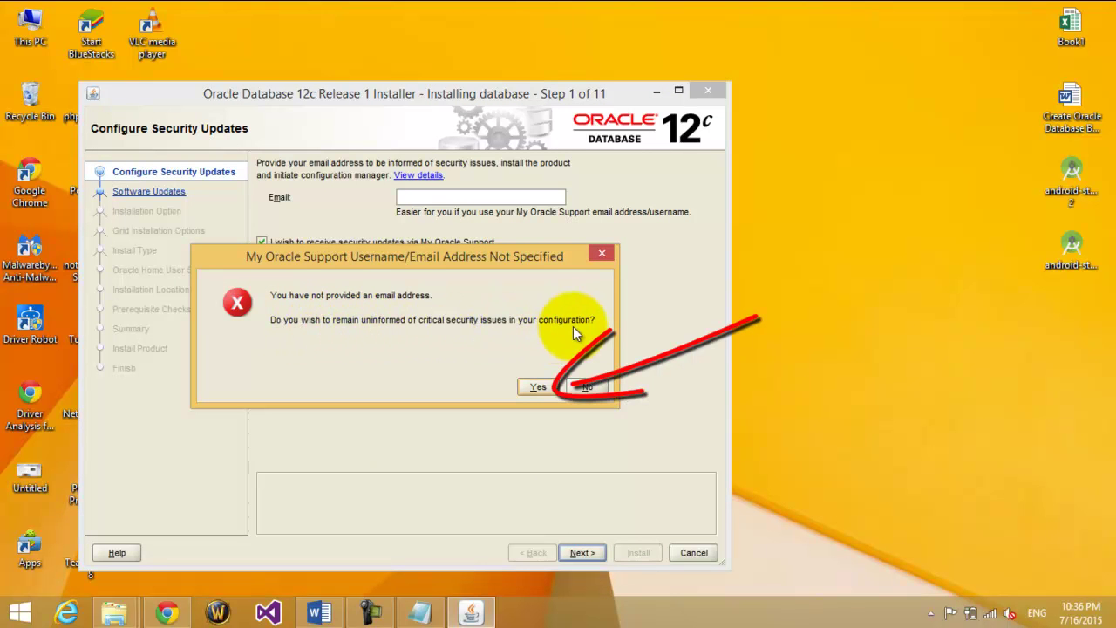
left_click(539, 386)
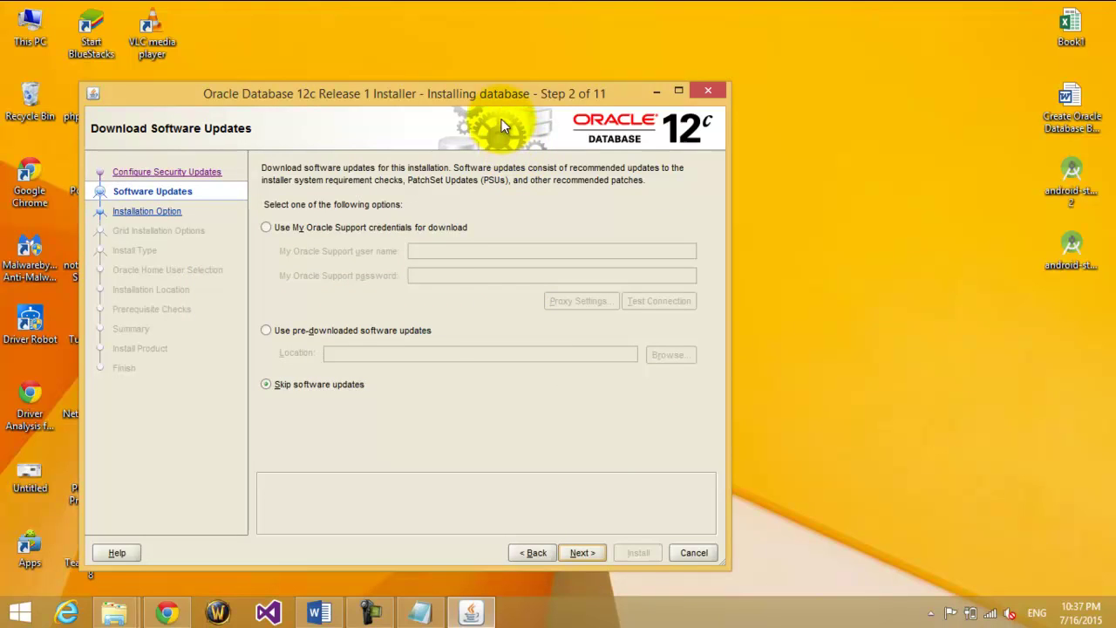
Keep Skip software updates, and choose Install database software only as the installation option.
left_click_drag(489, 92, 670, 73)
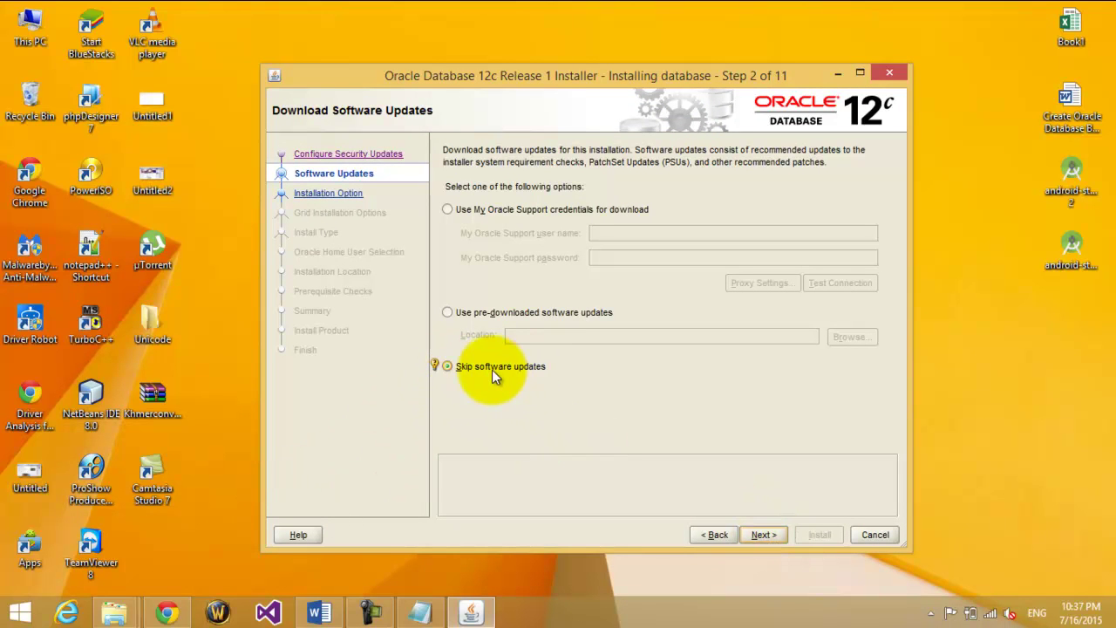
left_click(765, 536)
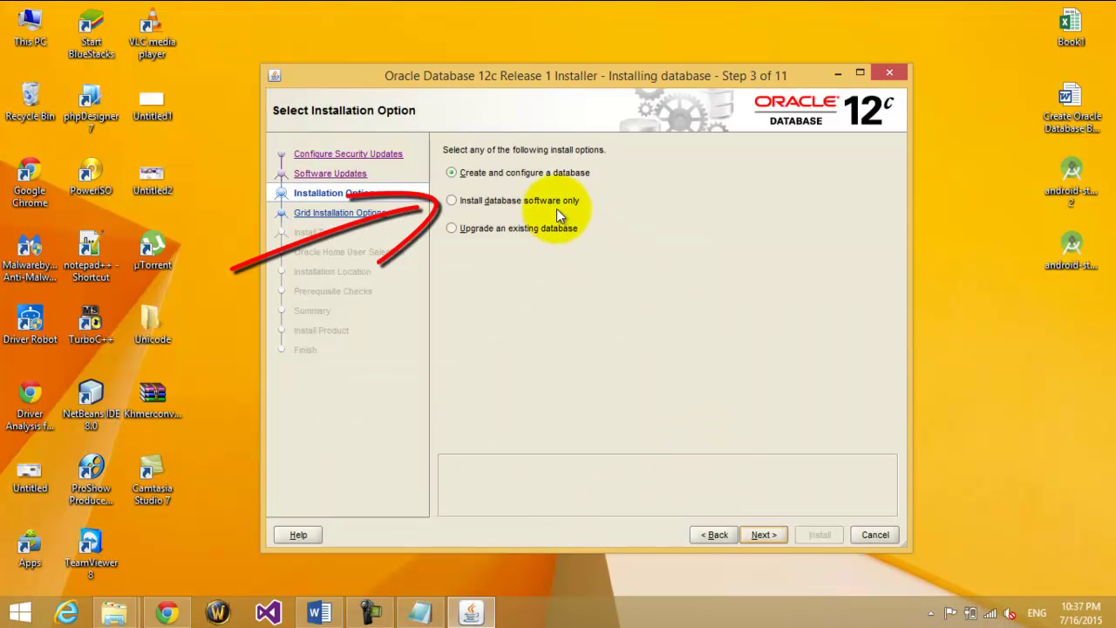
left_click(461, 203)
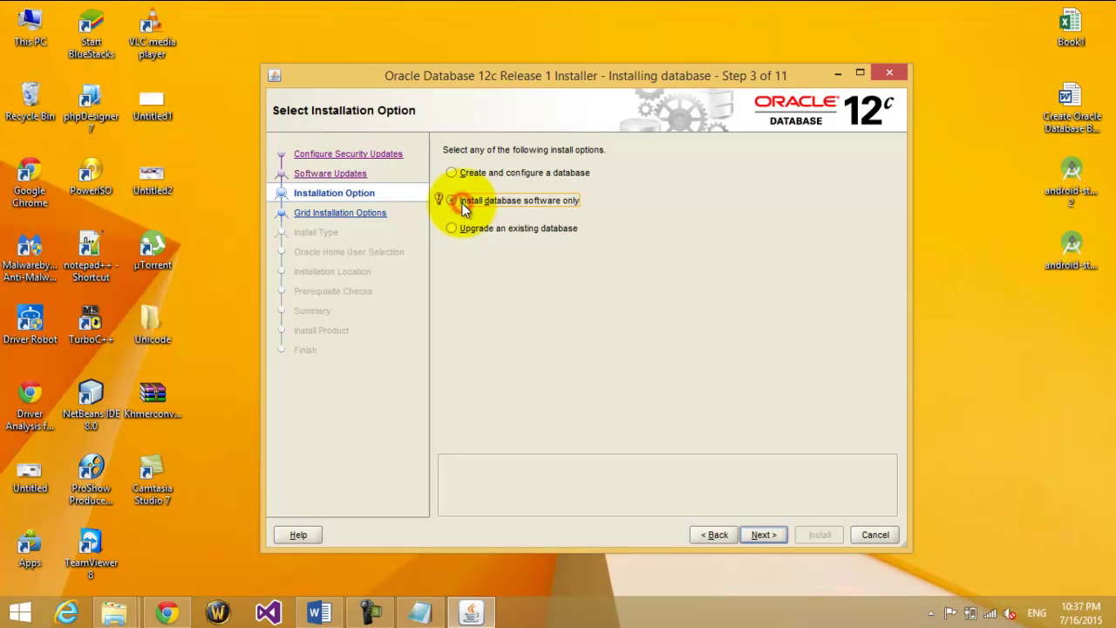
left_click(762, 534)
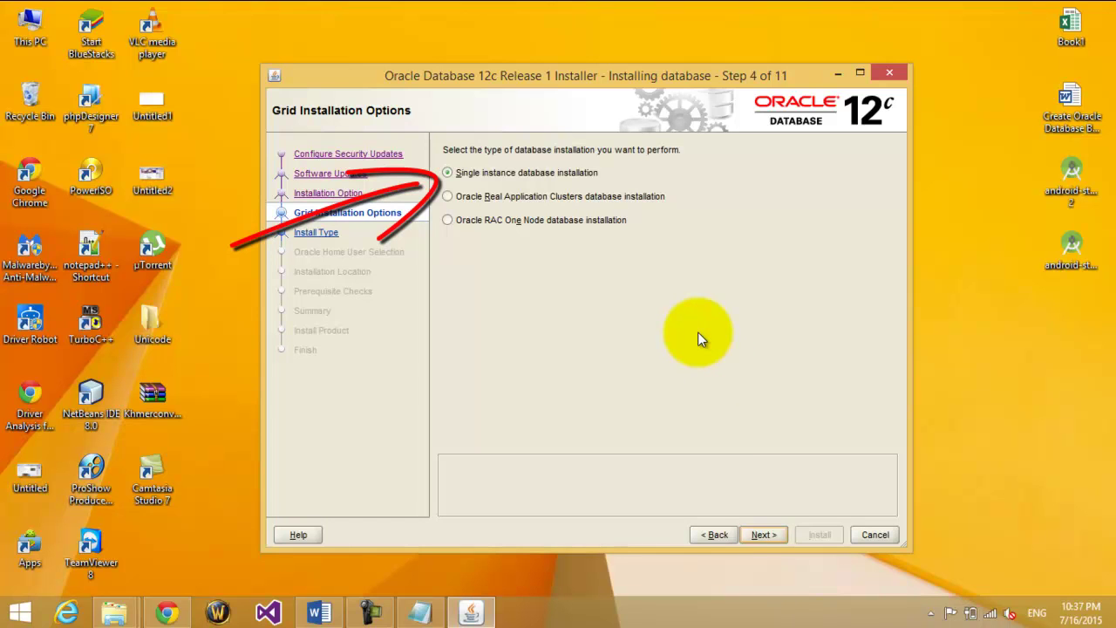
Accept single instance database installation, English as the product language and Enterprise Edition (6.0GB).
left_click(764, 535)
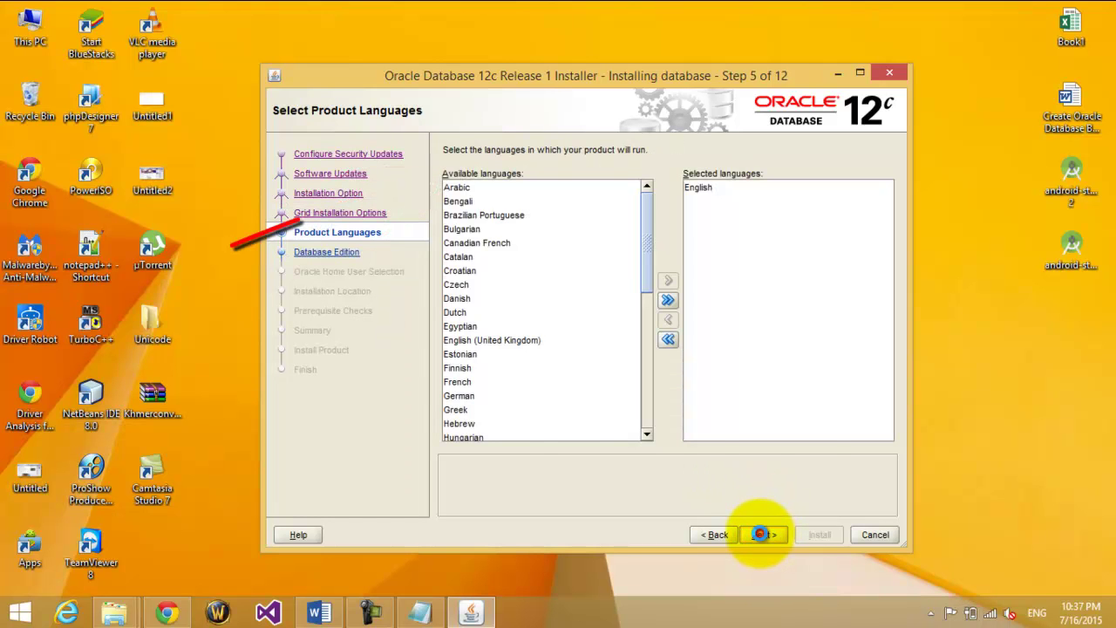
left_click(762, 535)
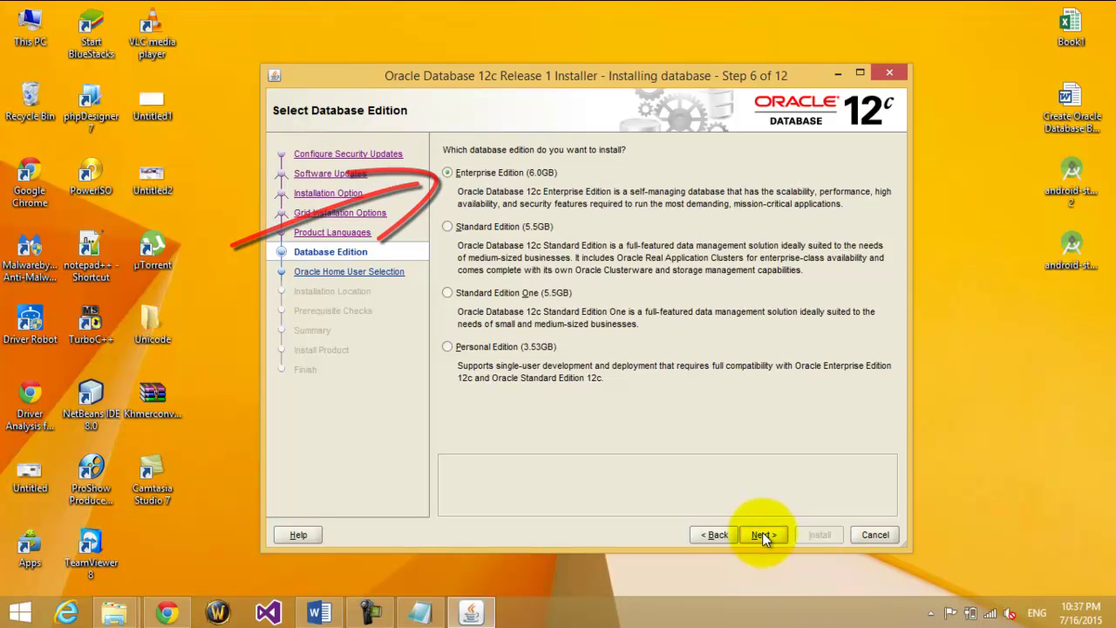
left_click(762, 534)
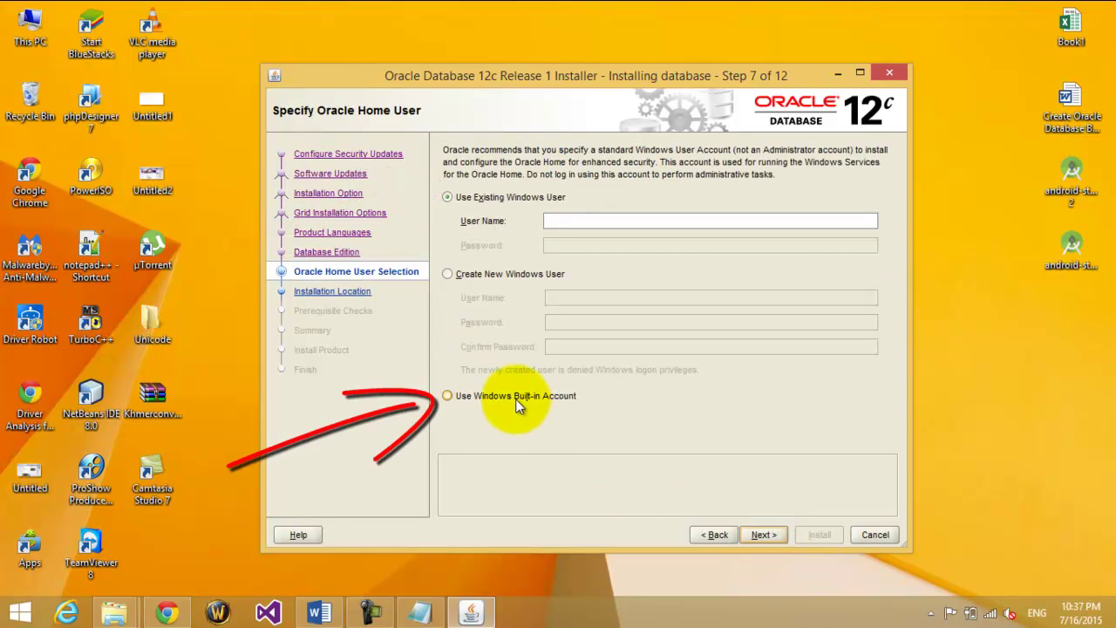
Set the Oracle home user to the Windows built-in account and agree to continue with it.
left_click(518, 398)
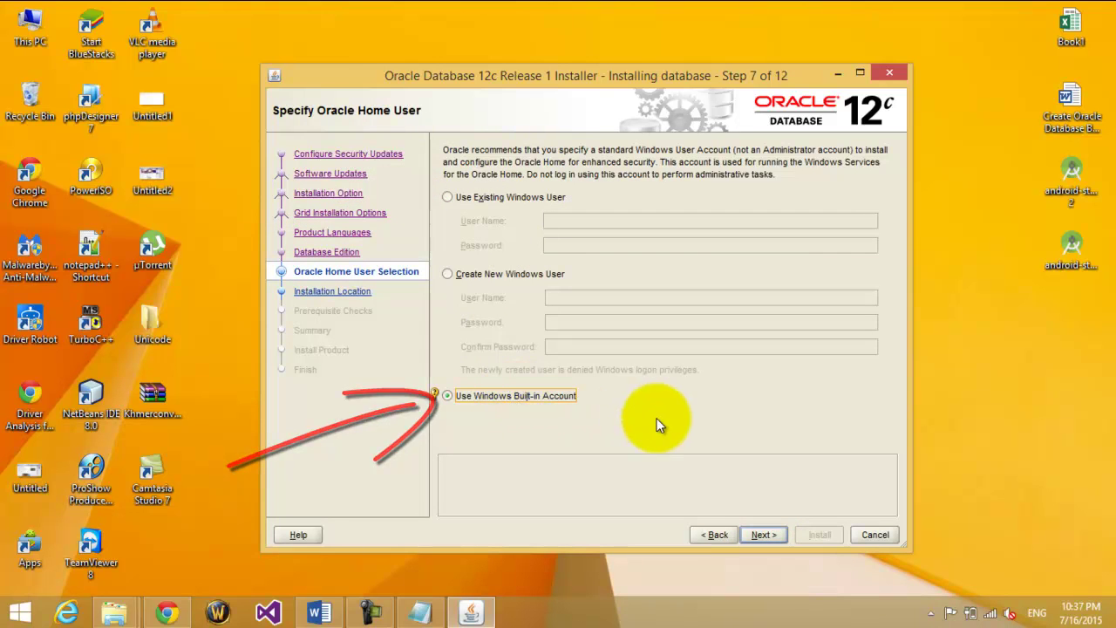
left_click(767, 534)
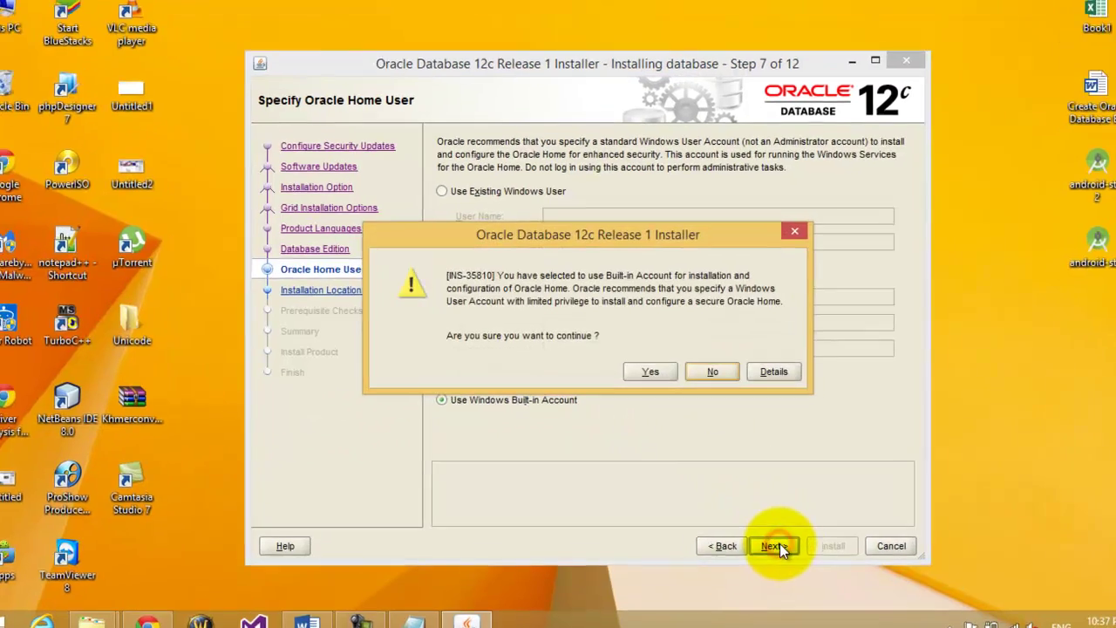
left_click(648, 370)
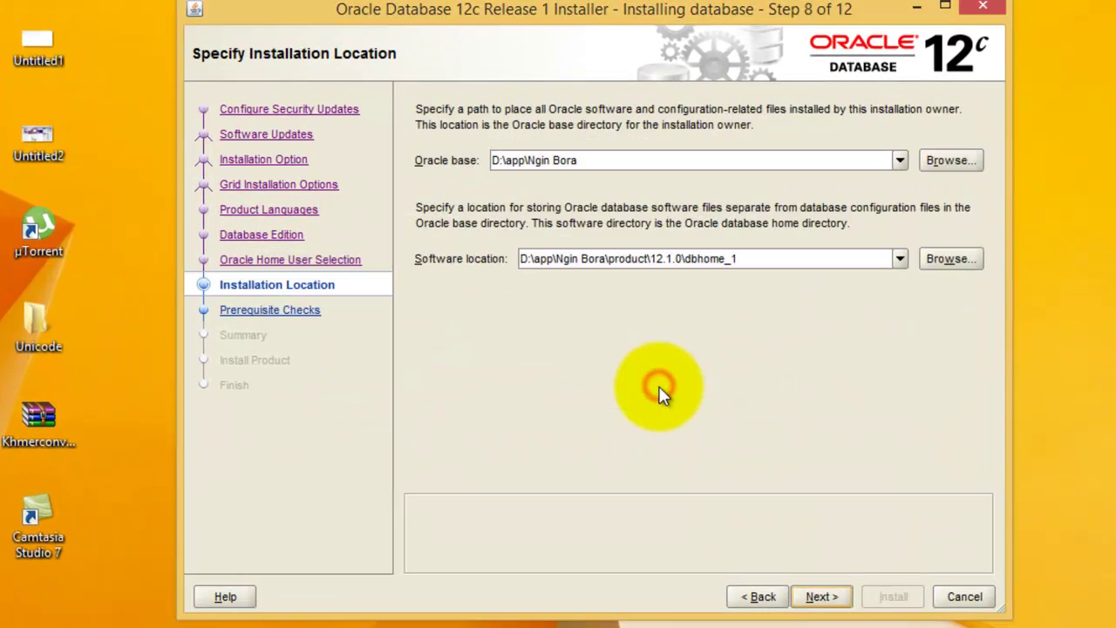
Try an Oracle base path with an underscore instead of the space in the user folder name.
left_click(553, 160)
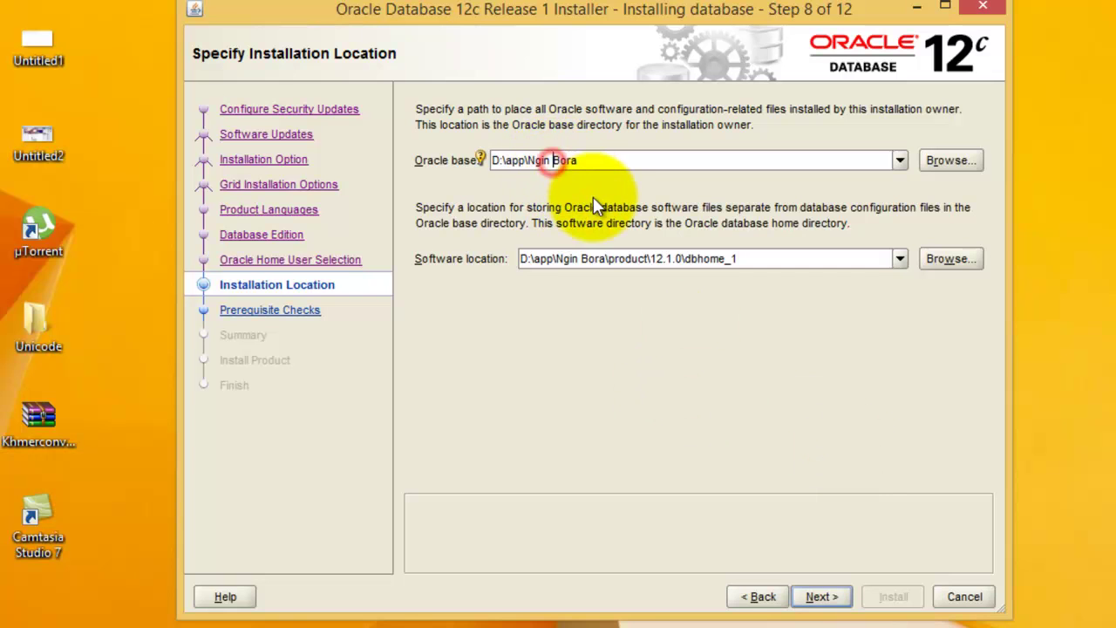
key("BackSpace")
type("_")
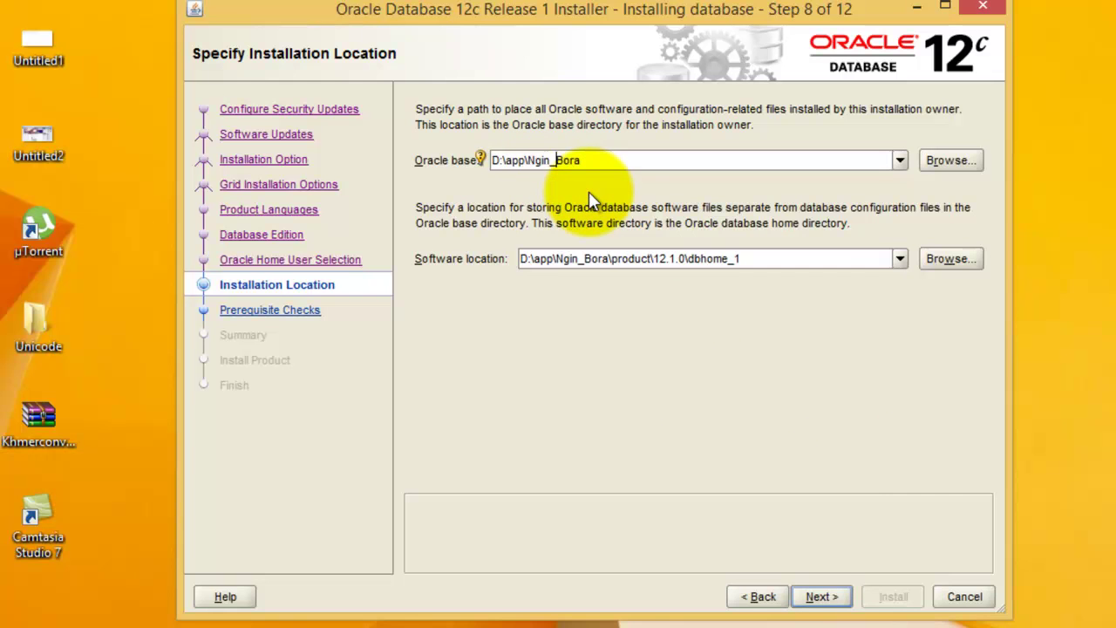
left_click(824, 598)
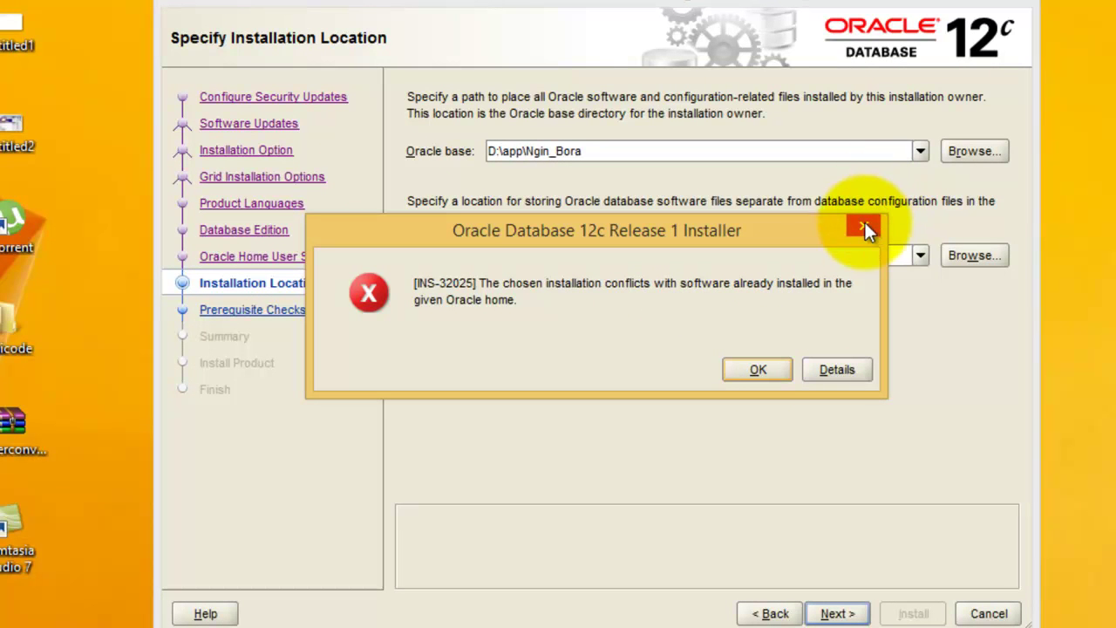
left_click(757, 367)
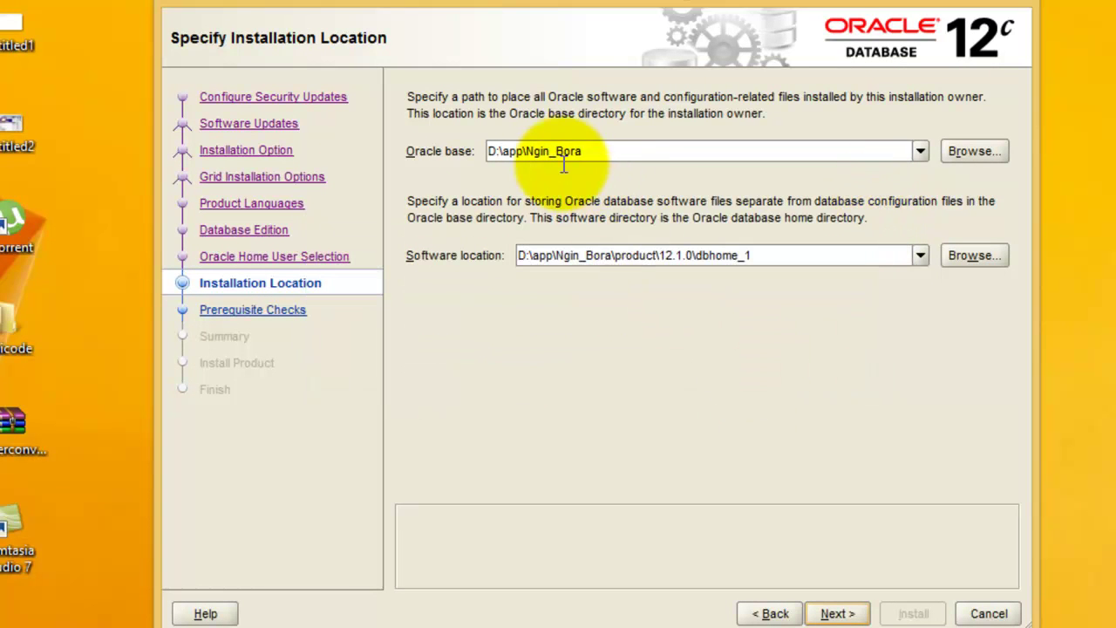
Write the user folder name in the Oracle base path as one word without a separator, and proceed to the prerequisite checks.
left_click(555, 152)
key("BackSpace")
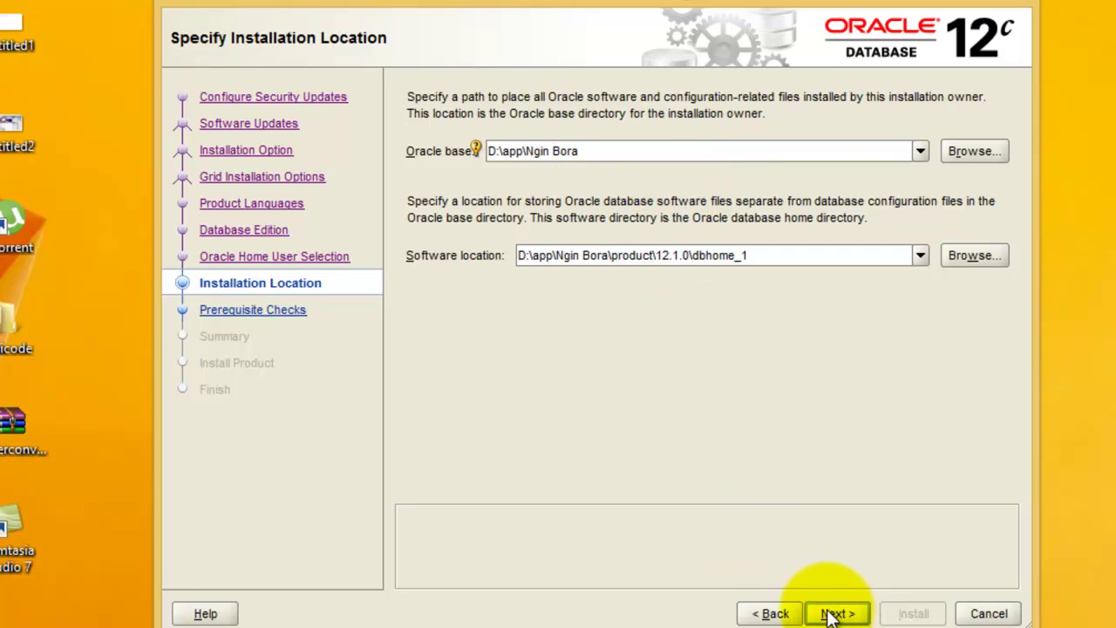
key("BackSpace")
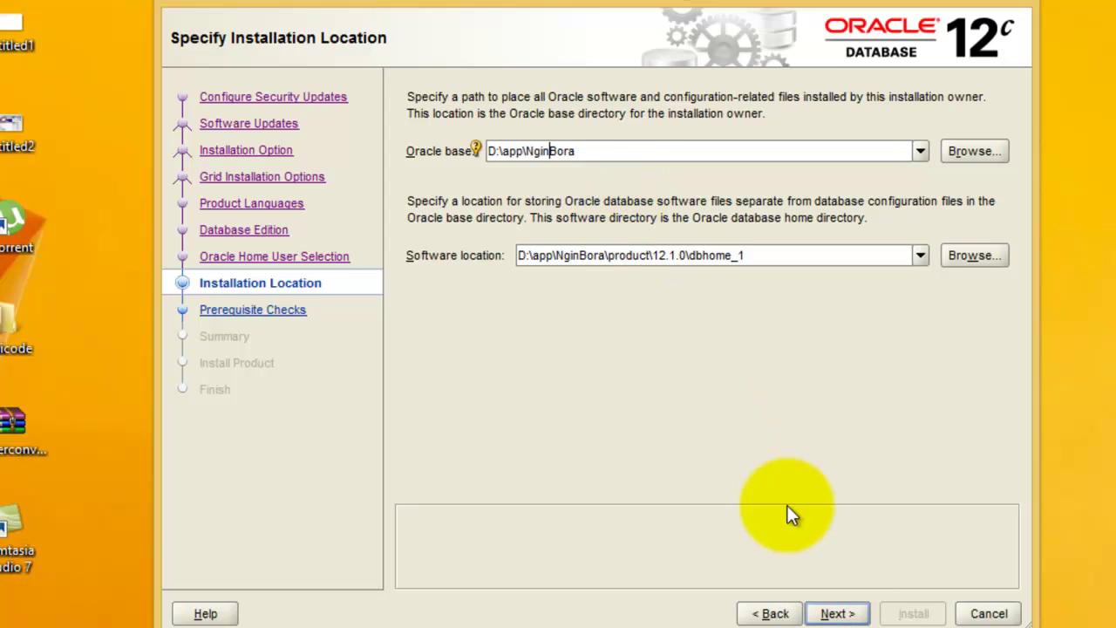
left_click(837, 613)
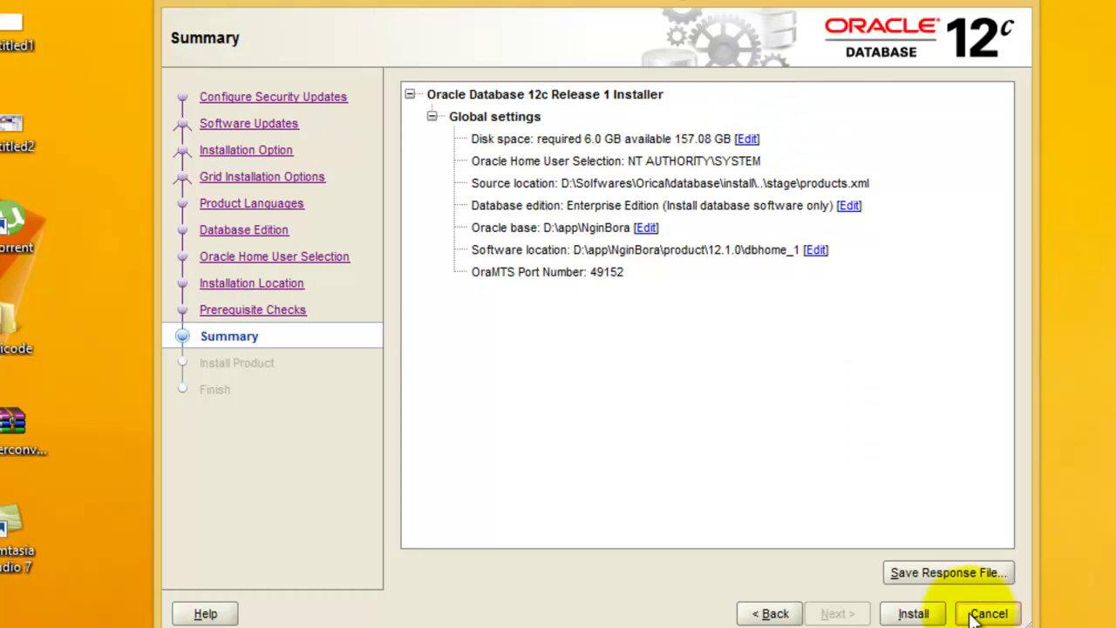
Install the Oracle database software, allow Java through the firewall on private networks, and close the finished installer.
left_click(912, 614)
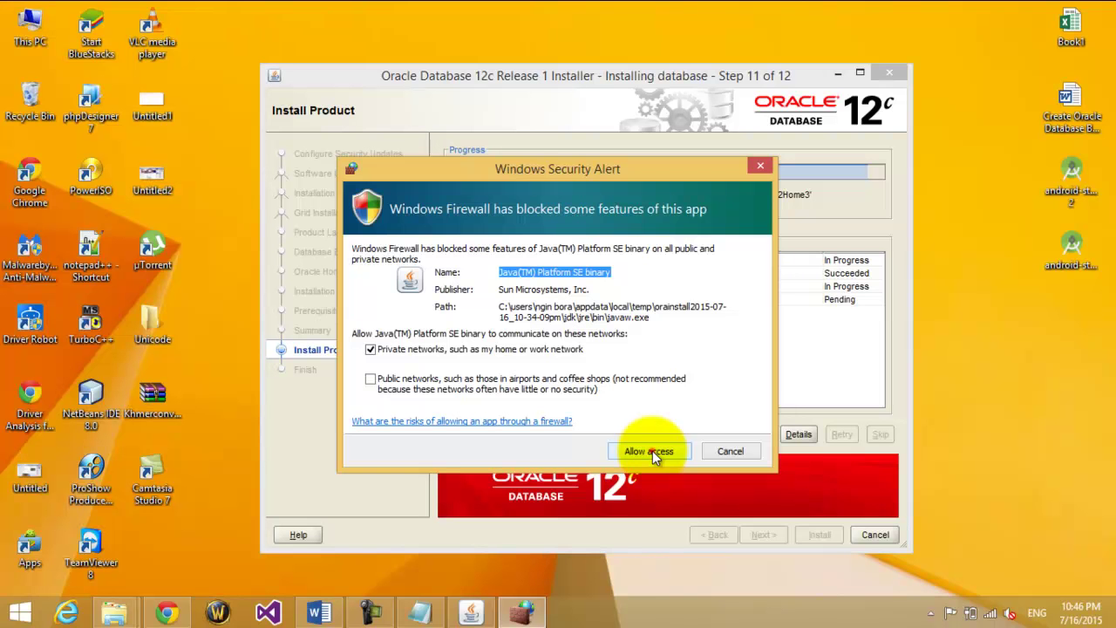
left_click(653, 451)
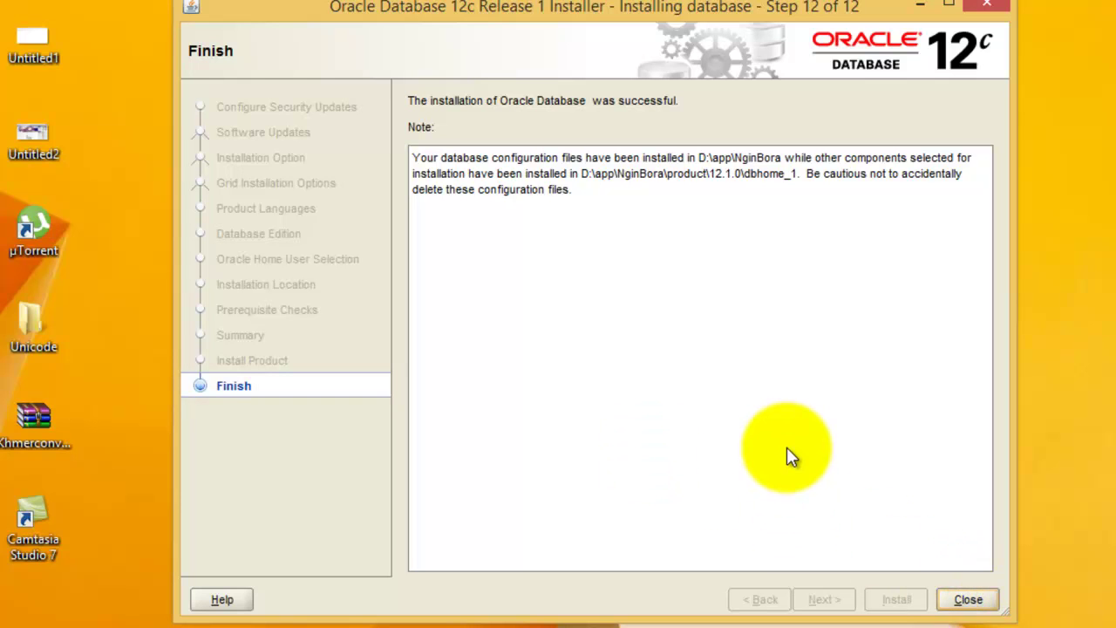
left_click(977, 600)
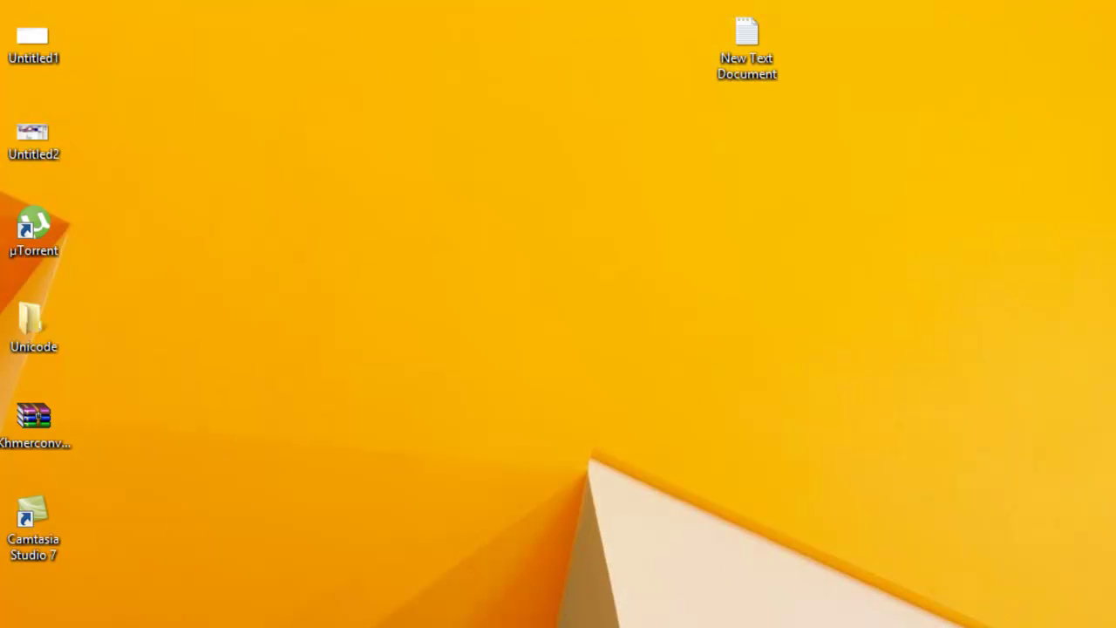
Switch back to the Notepad note and add the line "Successfull" below the Oracle setup line.
left_click(495, 624)
left_click(802, 363)
type("we")
key("BackSpace")
key("BackSpace")
type("We")
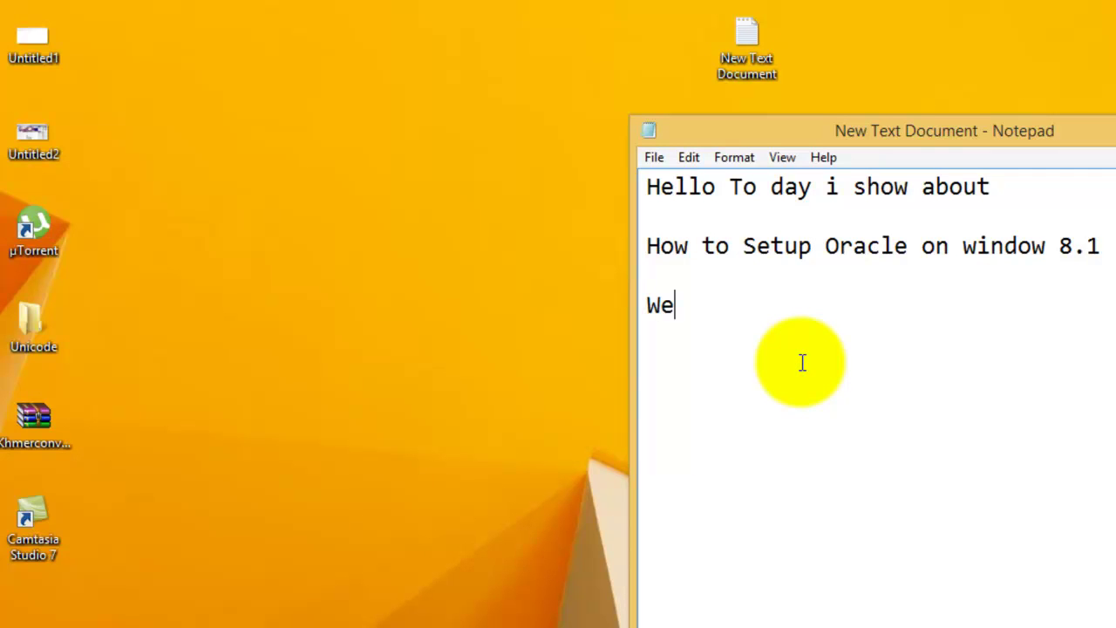
key("BackSpace")
key("BackSpace")
key("BackSpace")
type("Successfull")
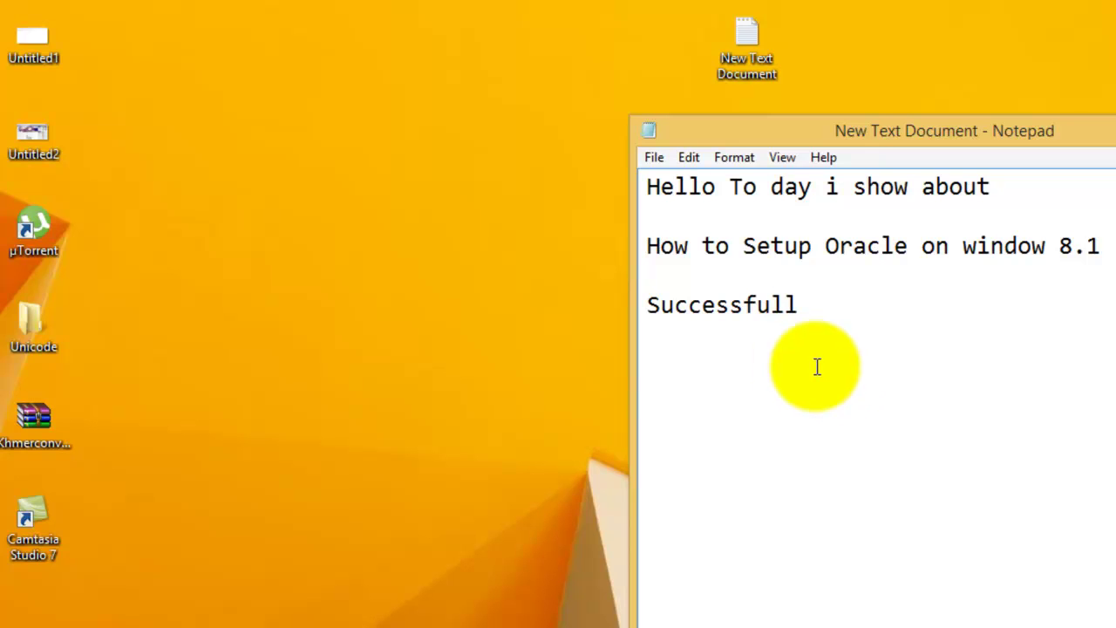